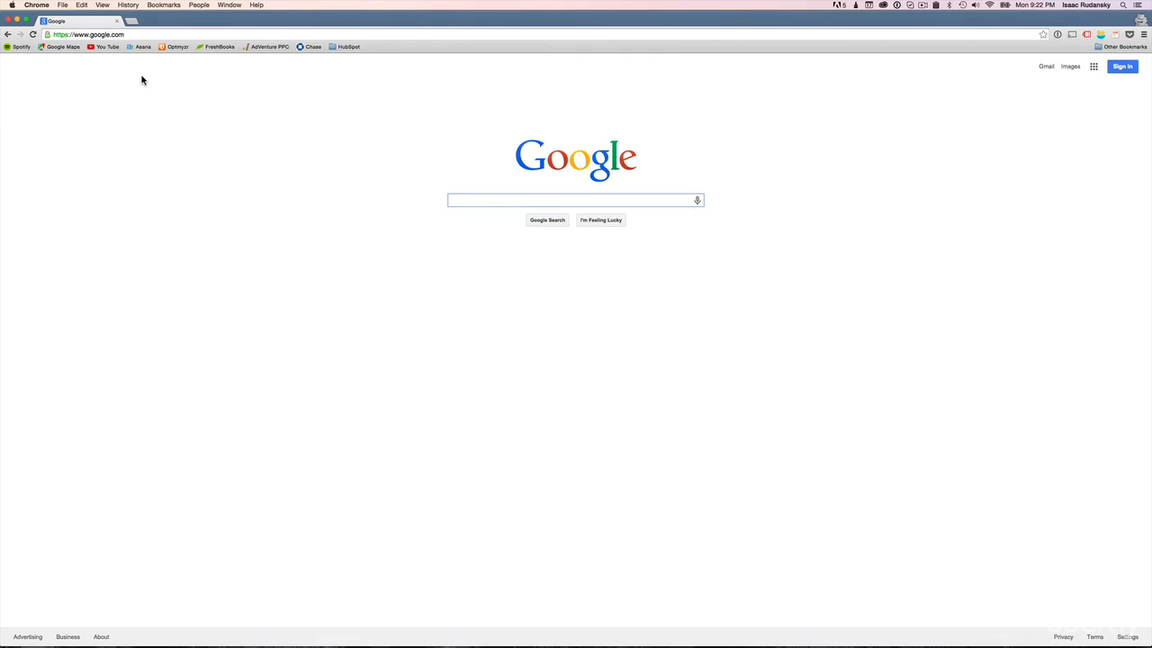
Step: Search Google for adwords
left_click(514, 198)
type("adwords")
key("Return")
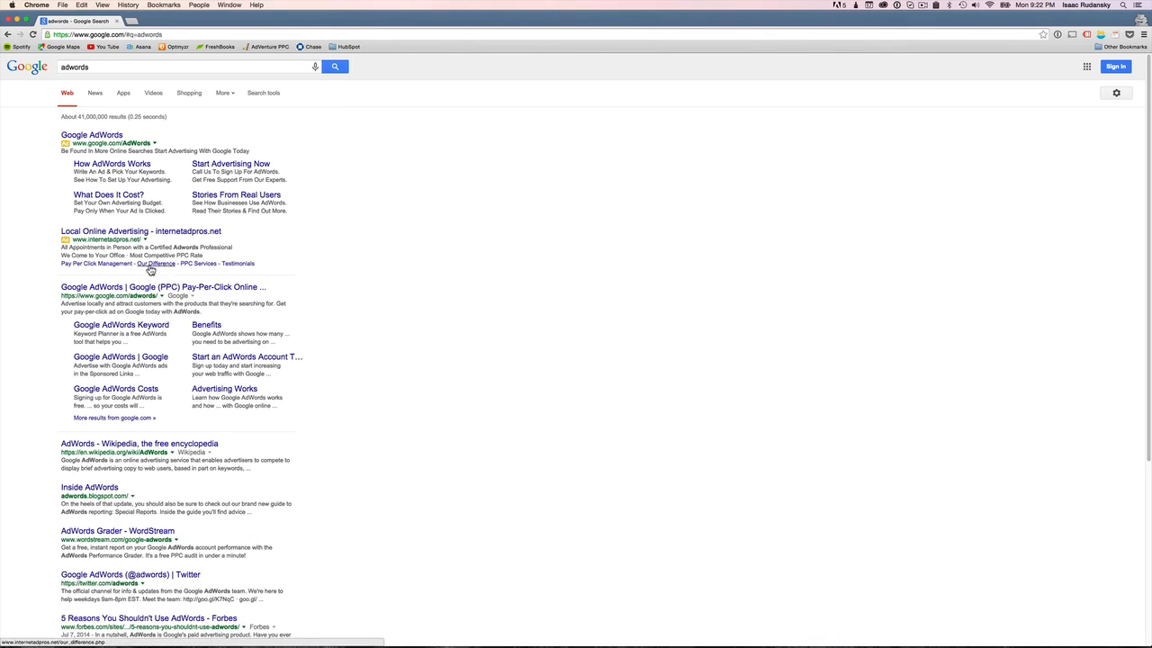
Step: Open the Google AdWords website from the address bar
left_click(150, 35)
type("adwords.com")
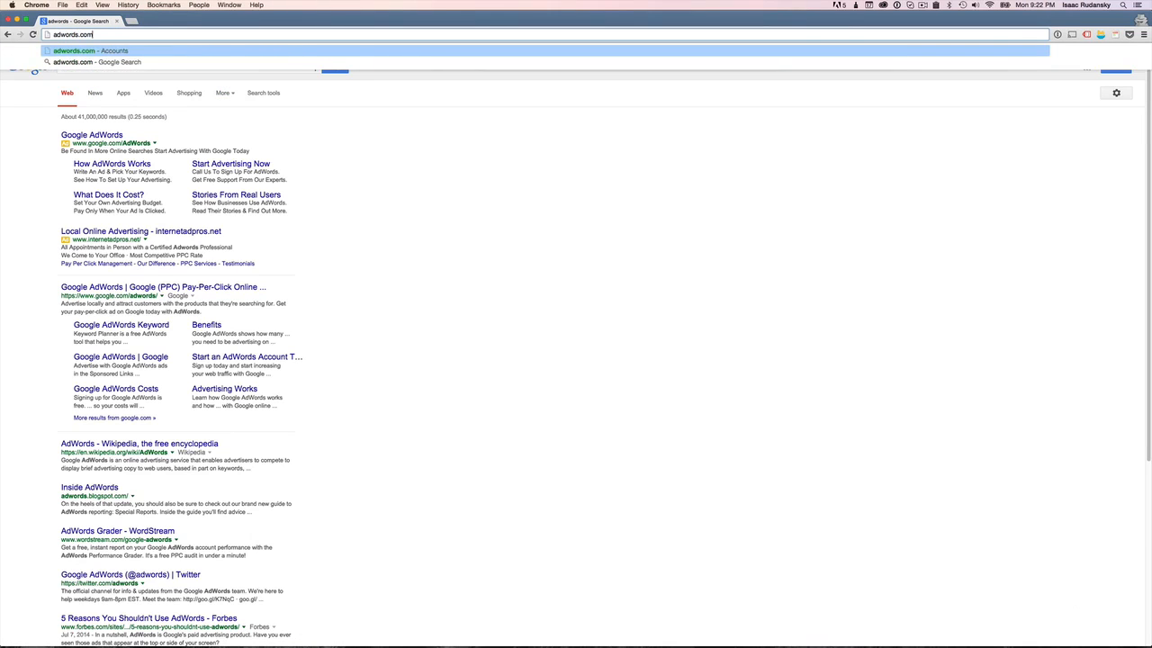
key("Return")
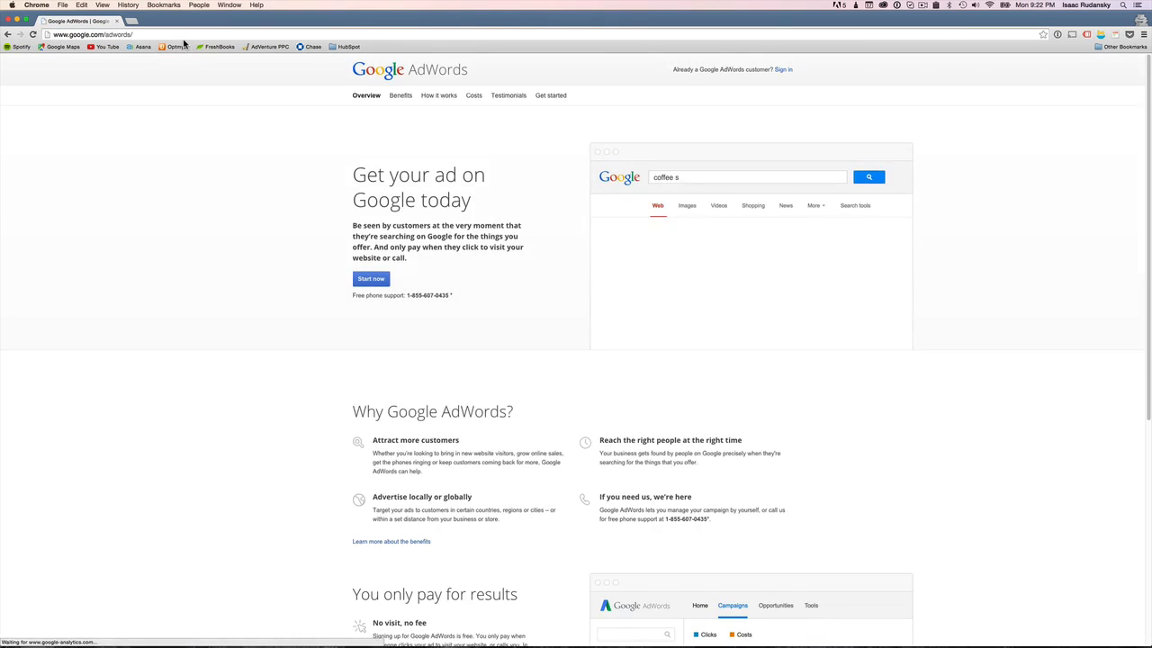
left_click(154, 35)
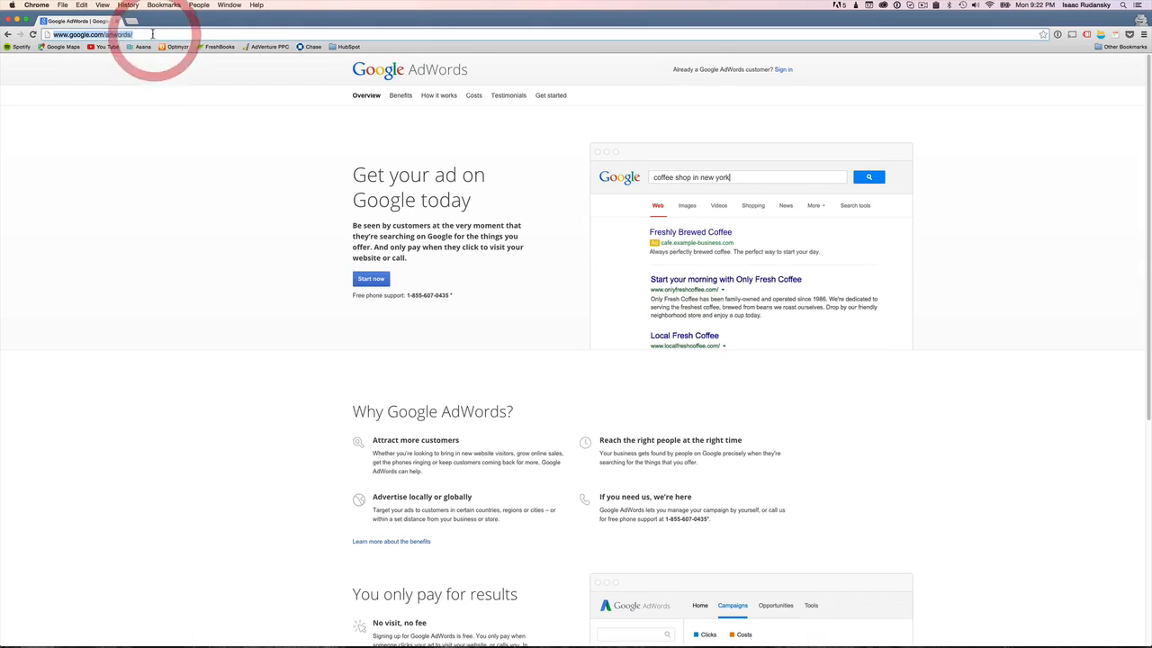
type("adwords")
key("Return")
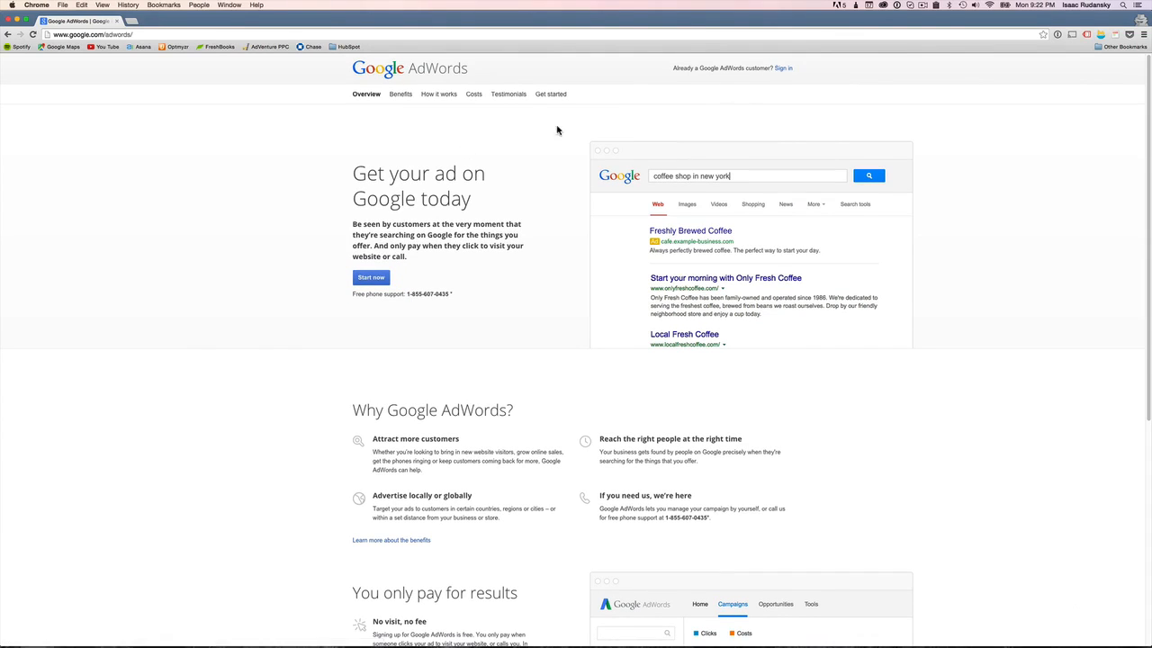
Step: Start the AdWords sign-up and skip the guided setup
left_click(379, 282)
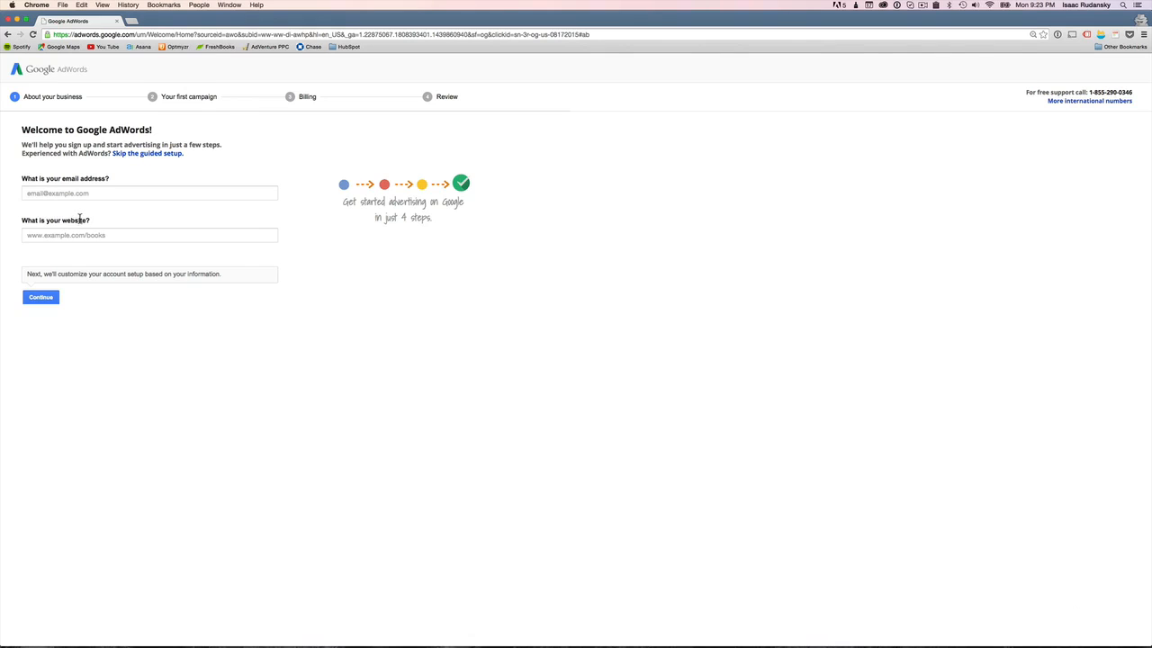
left_click(143, 155)
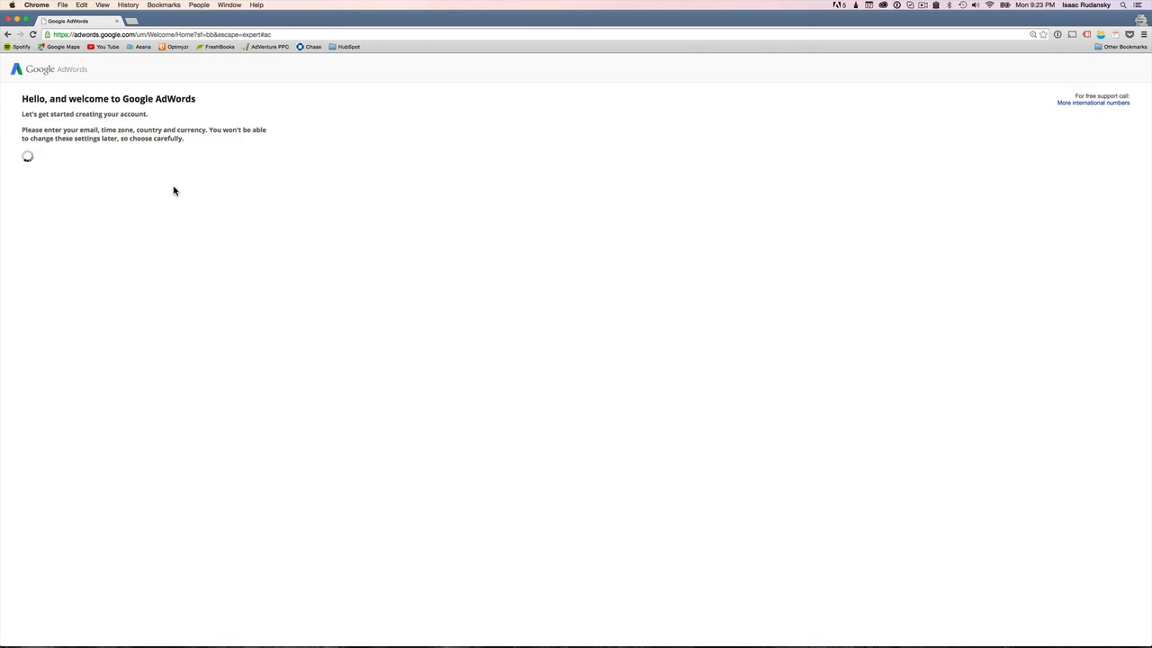
Step: Enter the account's e-mail address in the new account form
left_click(118, 179)
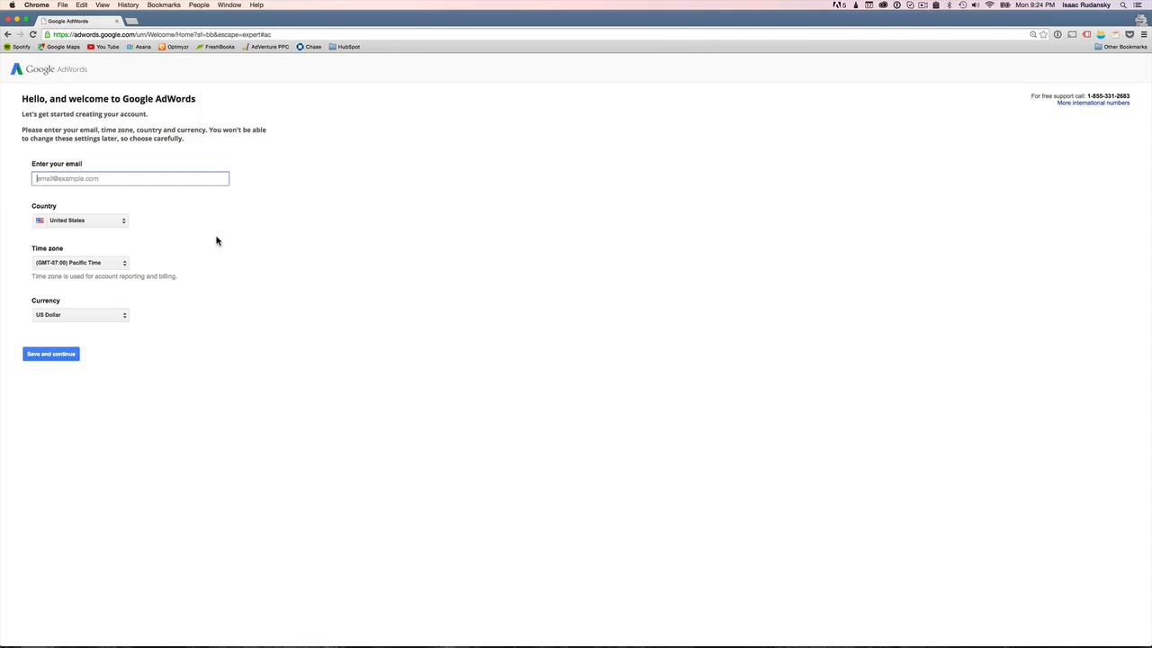
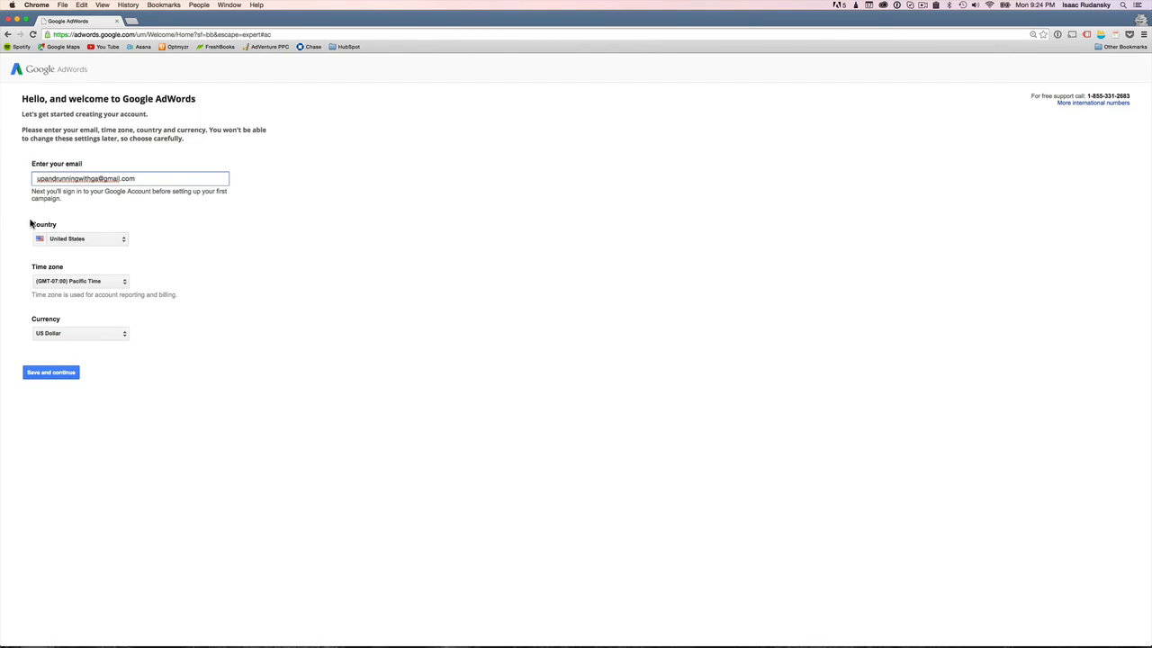
Step: Set the country to United States and the time zone to (GMT-04:00) Eastern Time
left_click(85, 247)
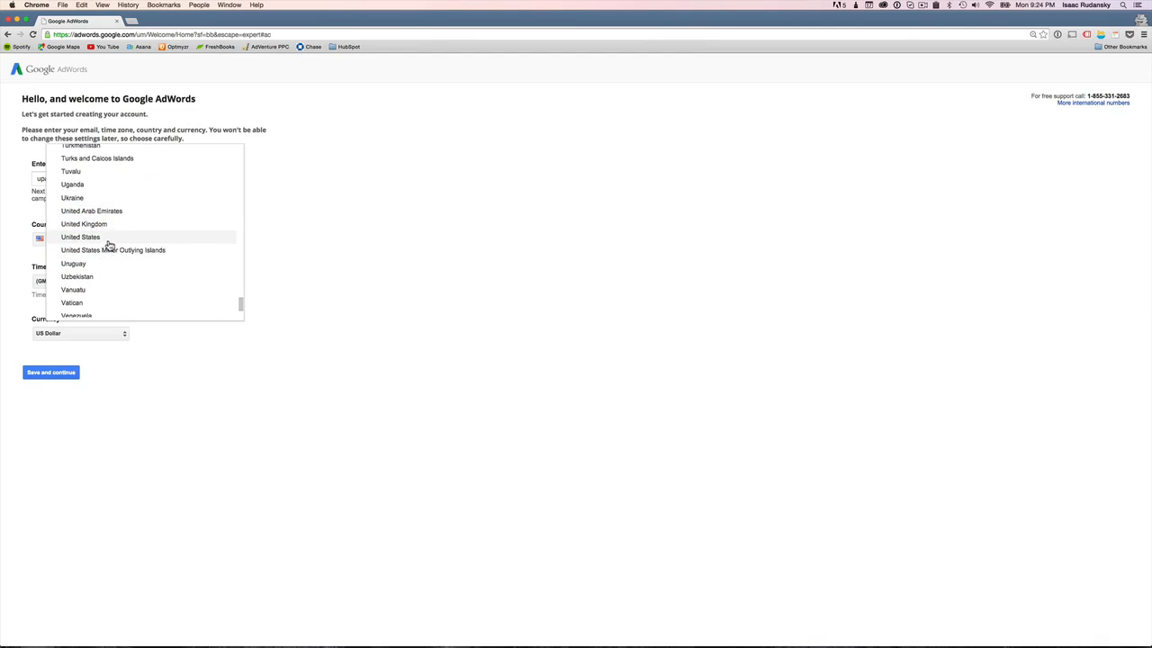
left_click(110, 240)
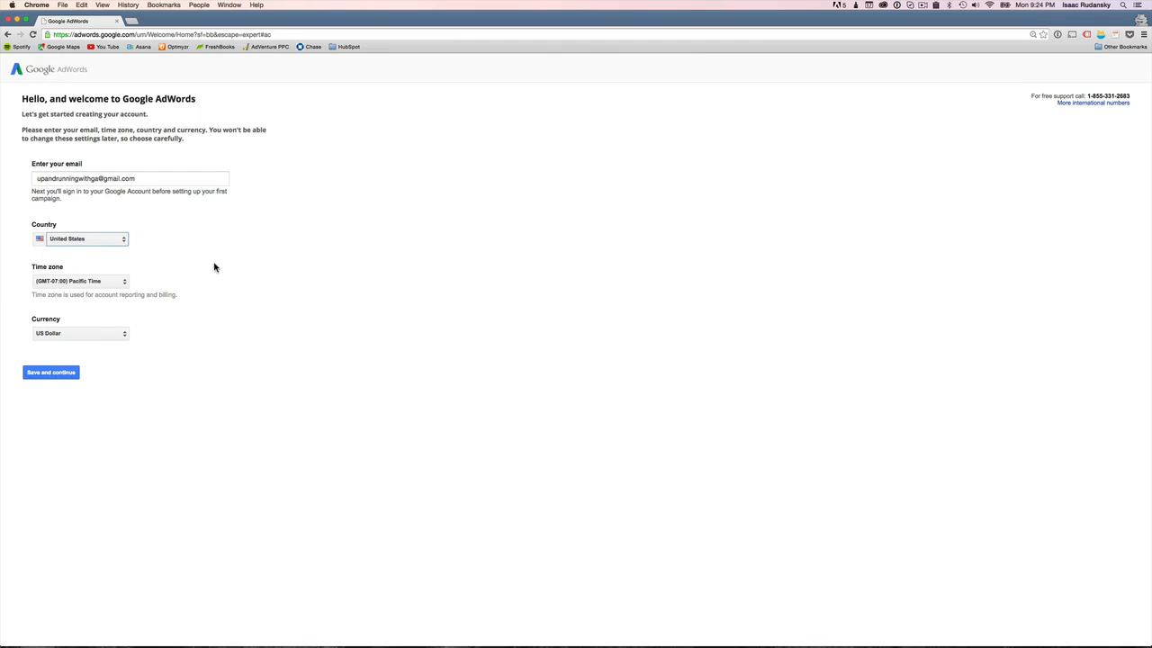
left_click(111, 282)
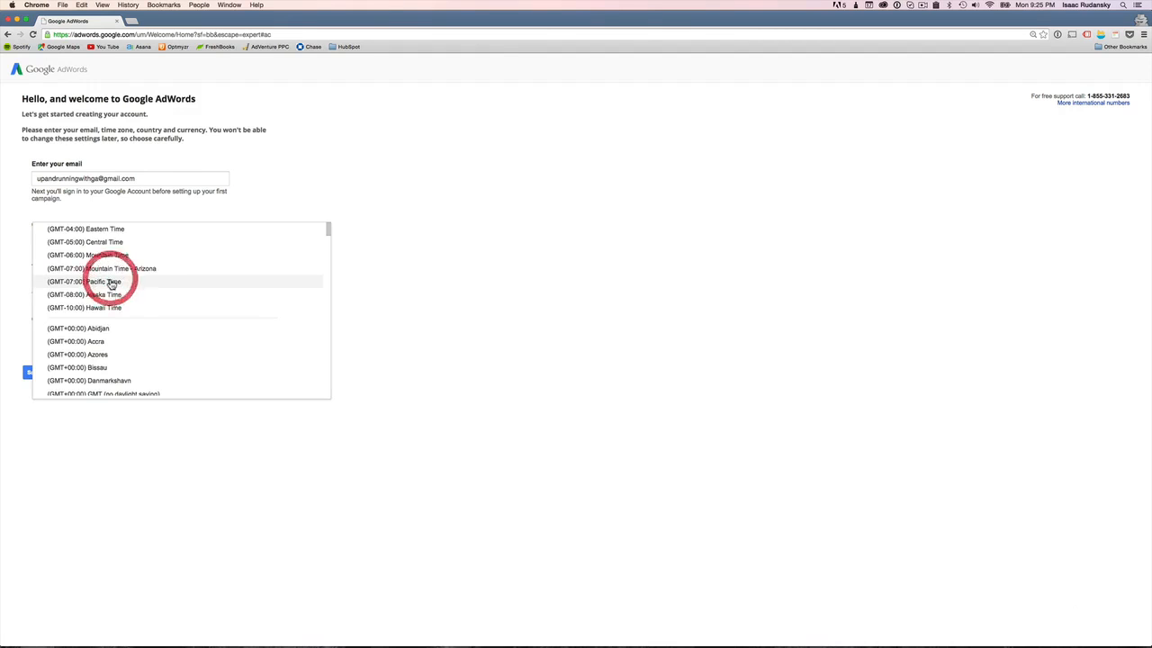
left_click(150, 229)
Step: Set the currency to US Dollar and save the account settings to continue
left_click(92, 333)
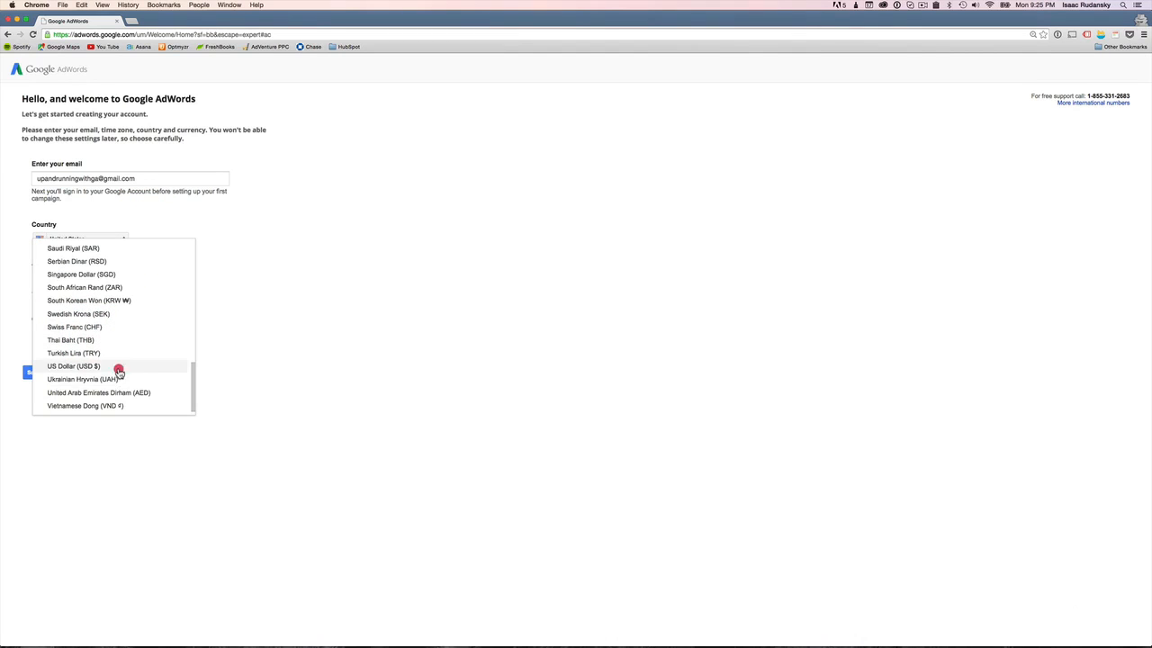
left_click(118, 367)
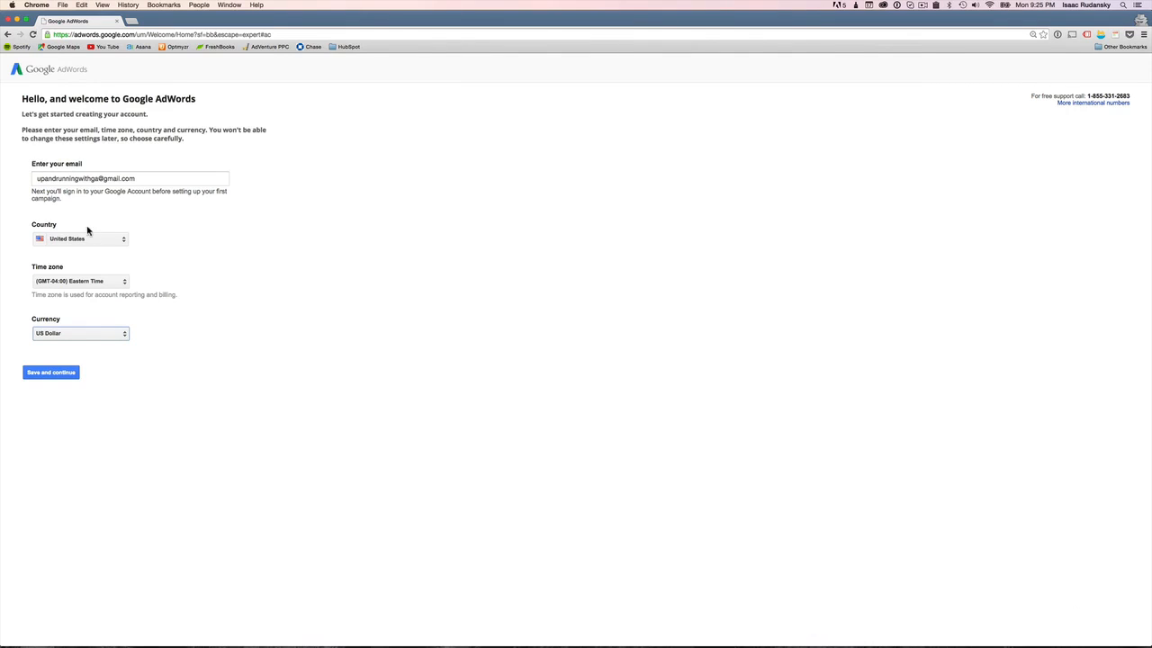
left_click(67, 377)
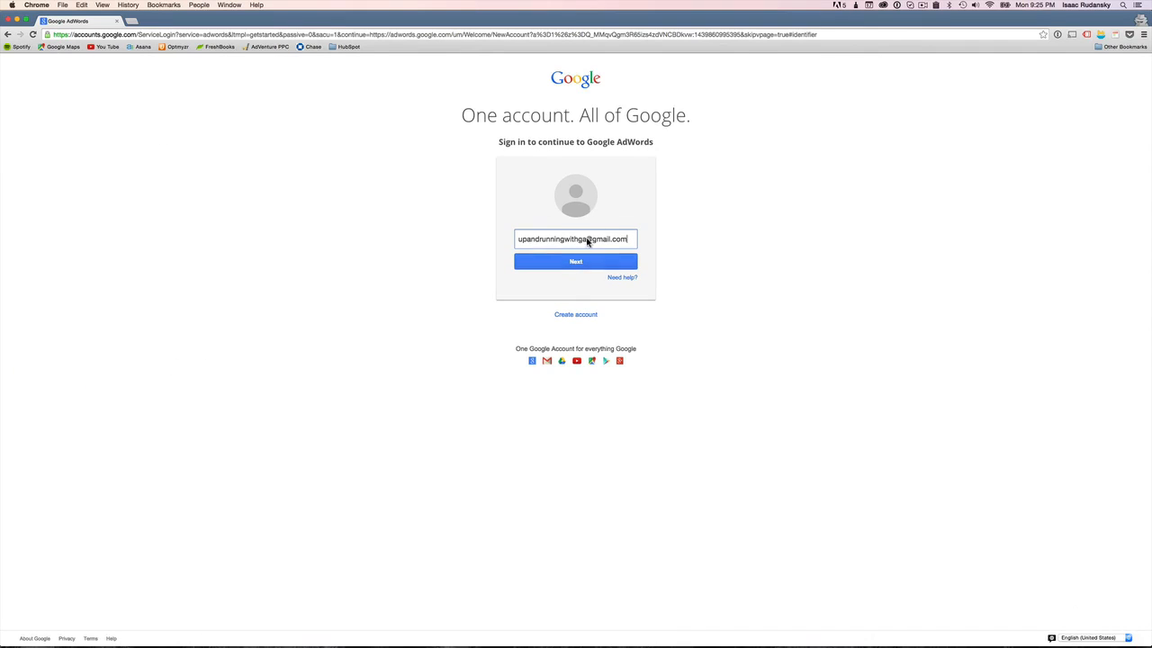
Step: Confirm the account e-mail and sign in to AdWords with the account password
left_click(587, 265)
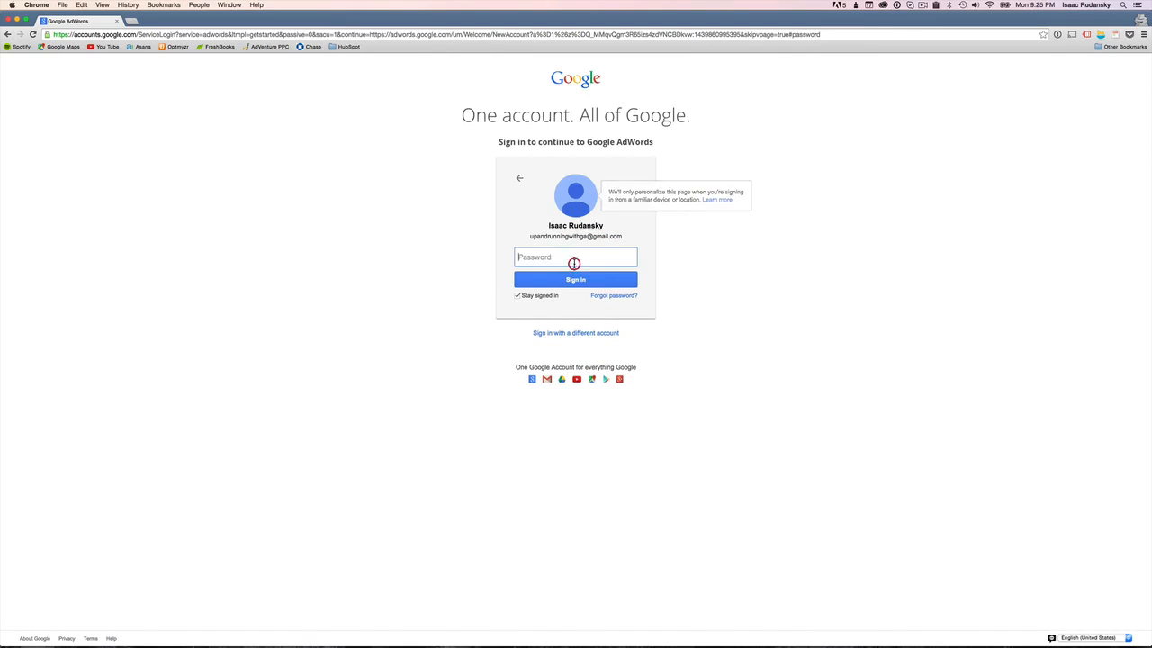
type("••••••••")
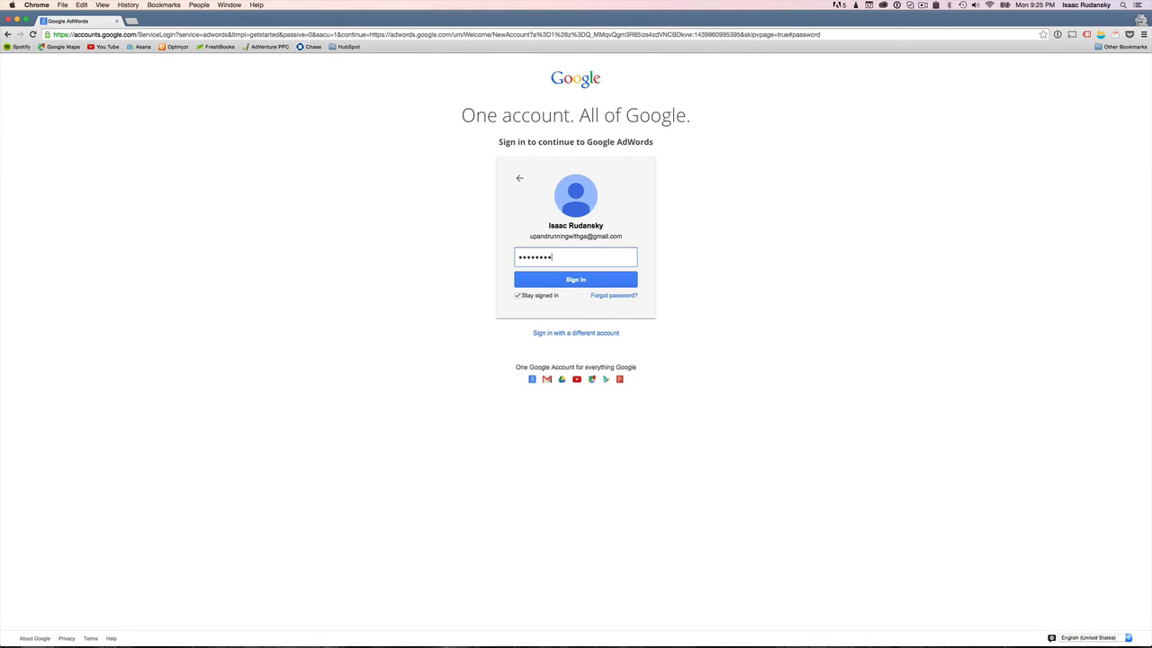
left_click(572, 282)
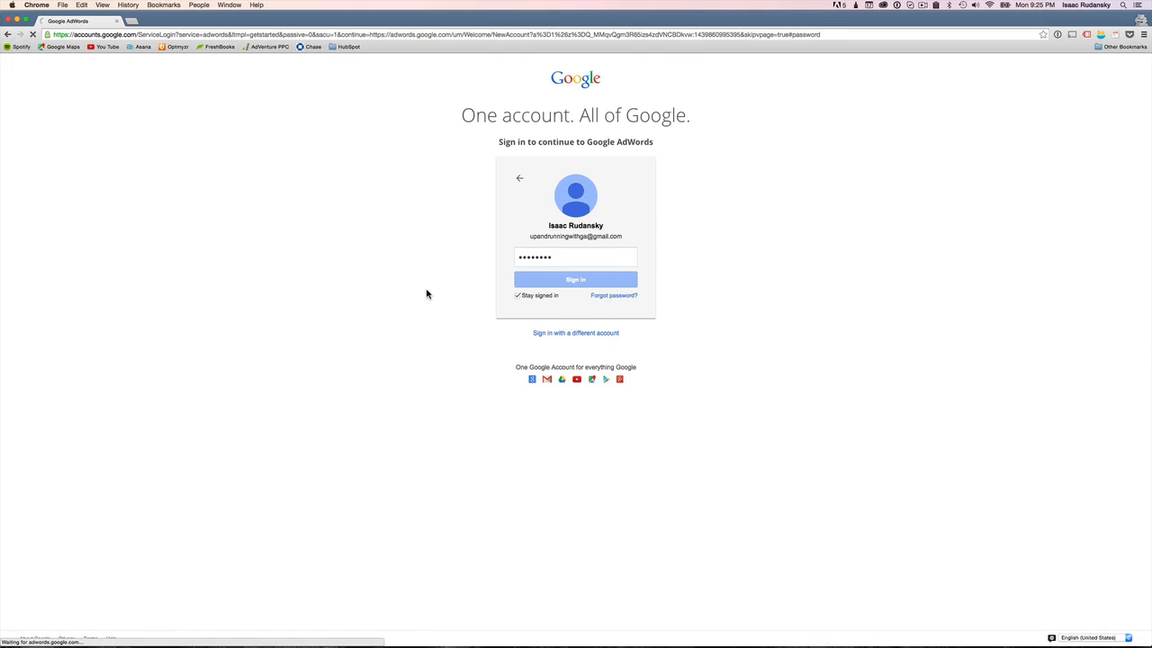
left_click(387, 163)
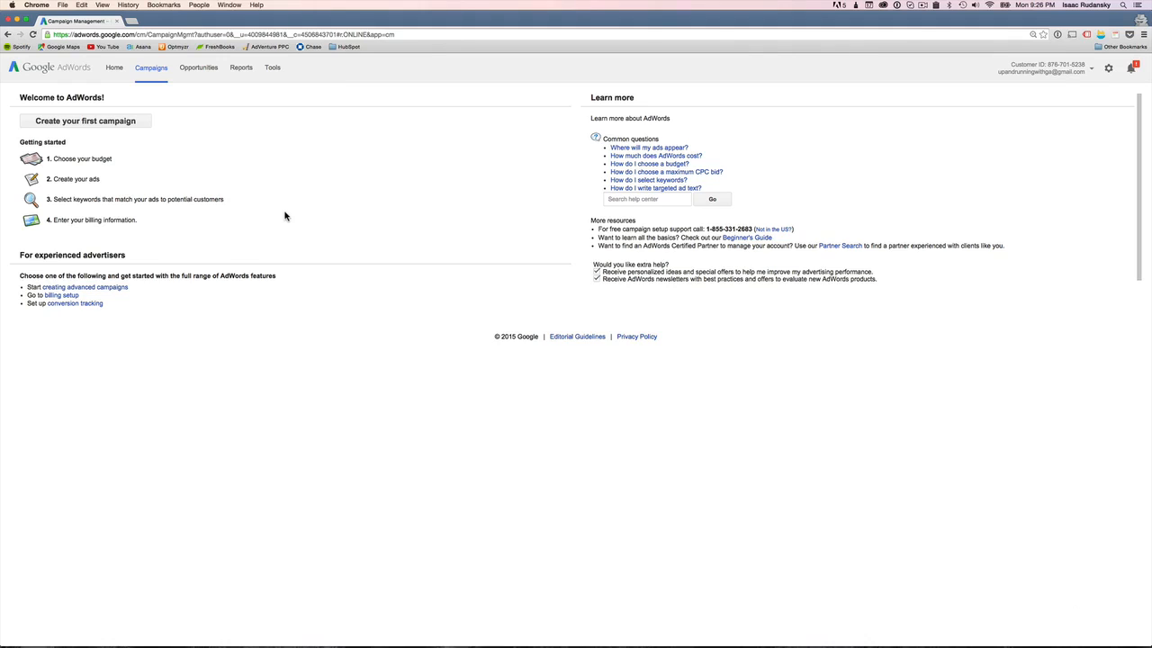
Step: Open the account settings menu to review its options
left_click(1109, 71)
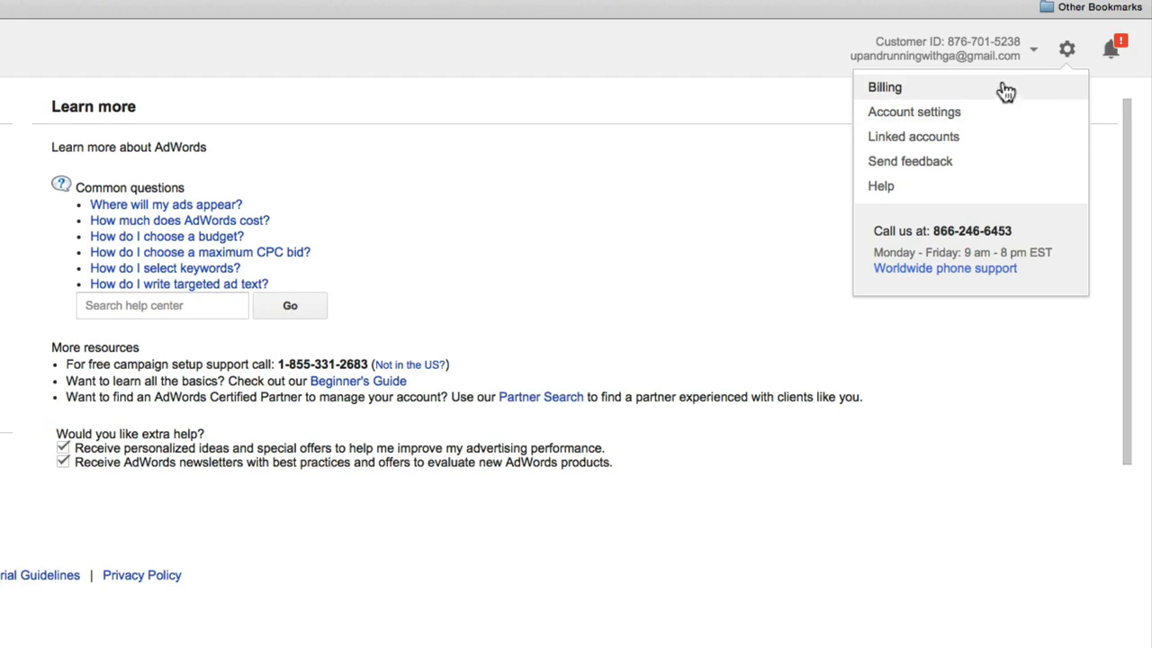
left_click(812, 50)
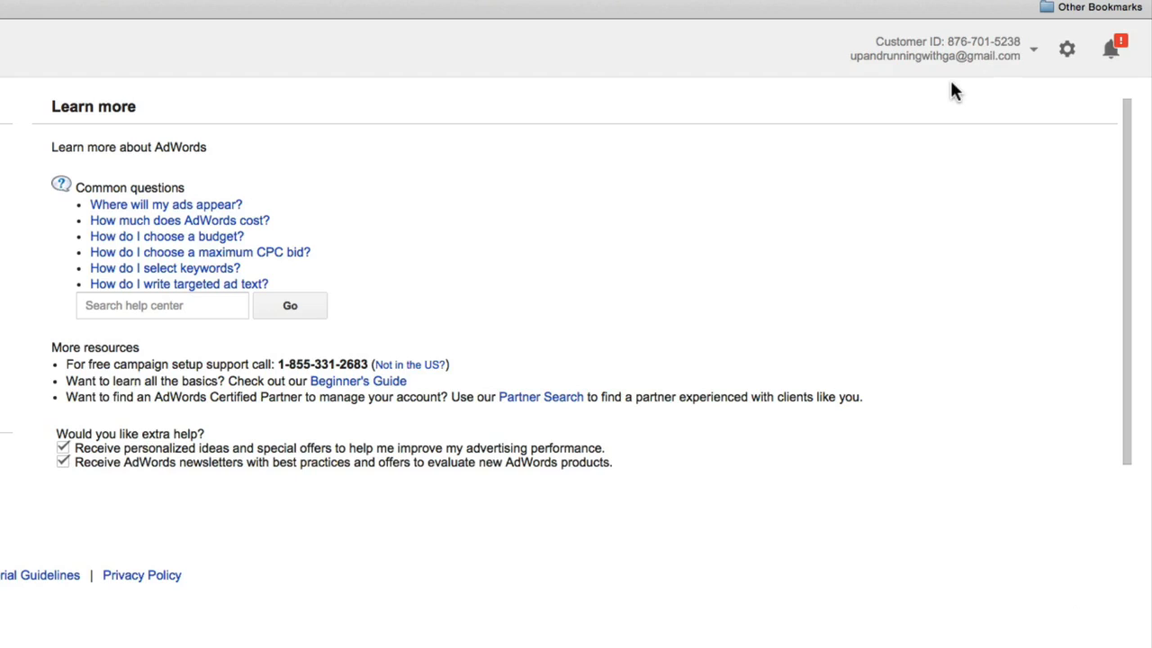
Step: Open the notifications and dismiss the Guides to AdWords success notification
left_click(1112, 58)
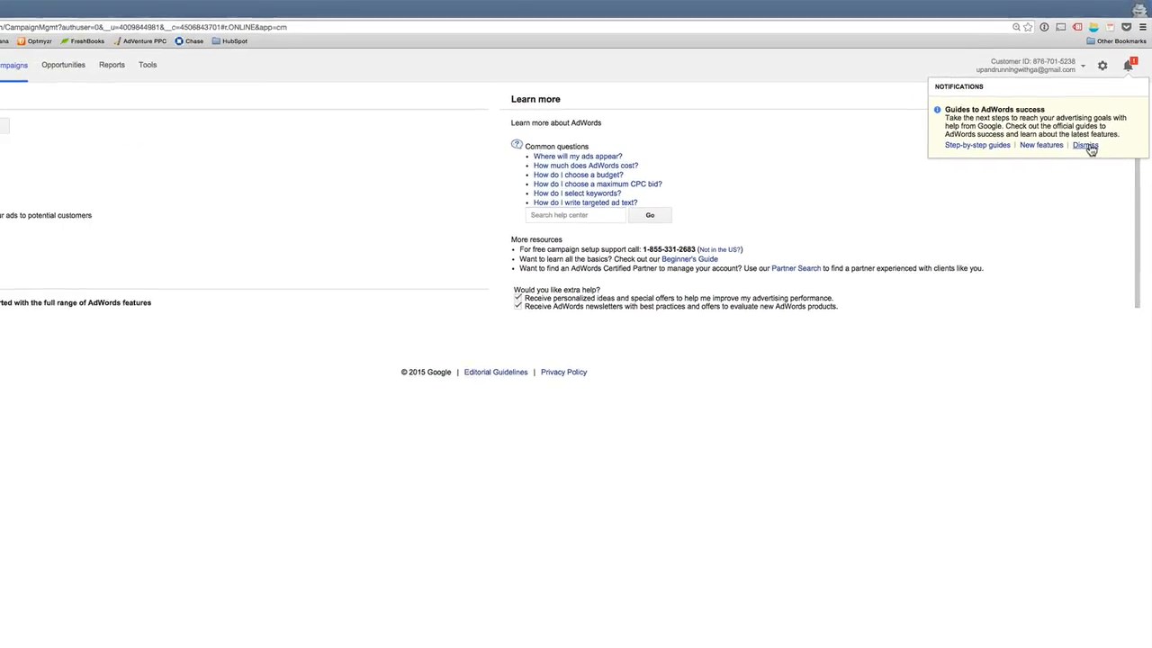
left_click(1086, 145)
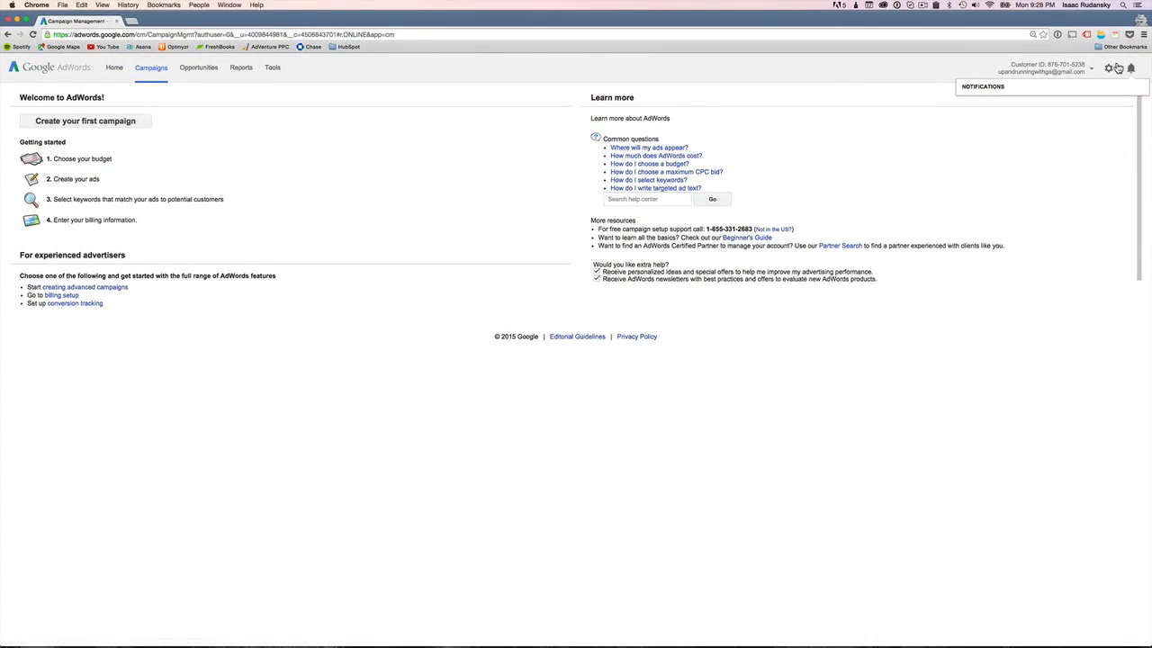
left_click(1121, 153)
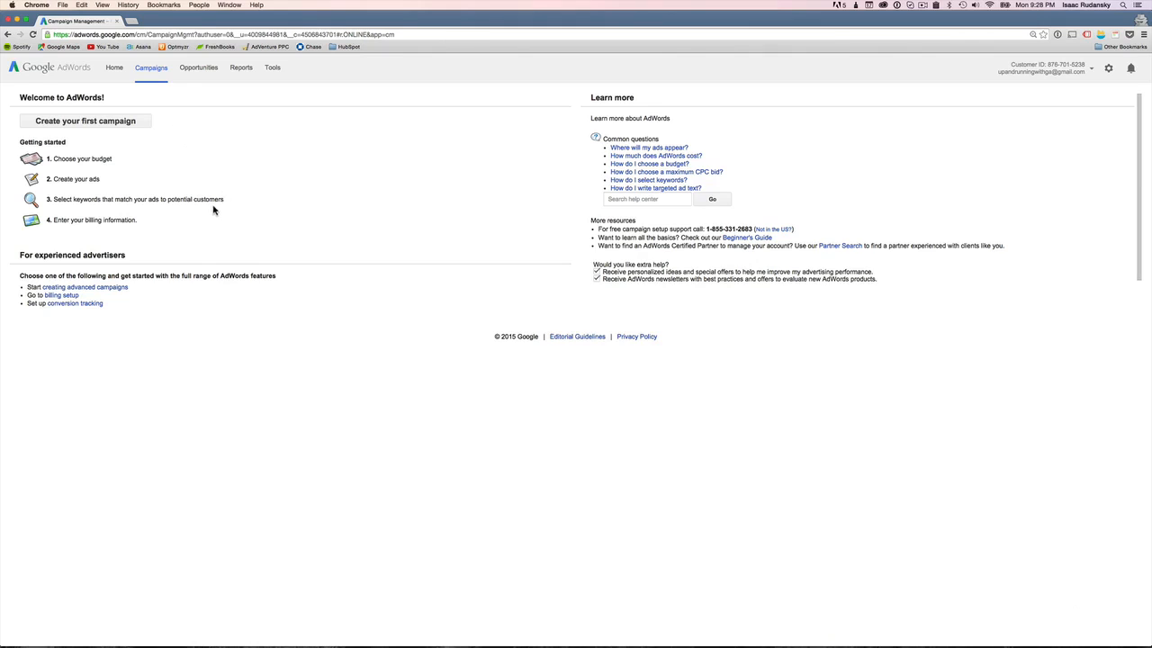
Step: Open the Tools menu to review its options
left_click(282, 77)
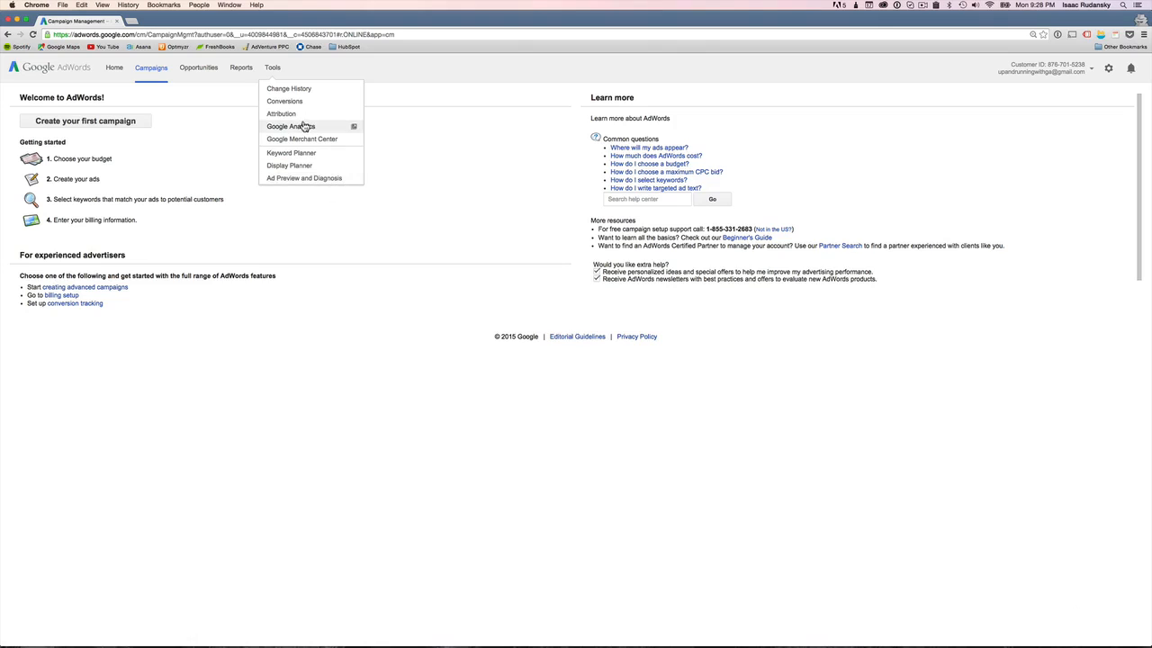
left_click(361, 72)
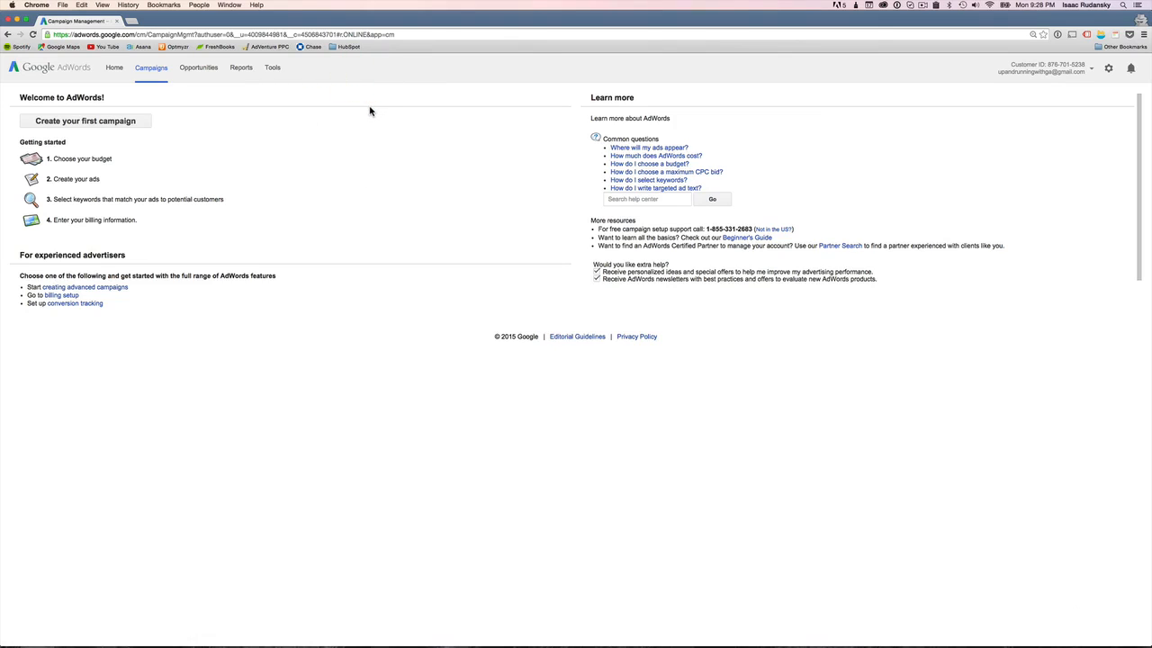